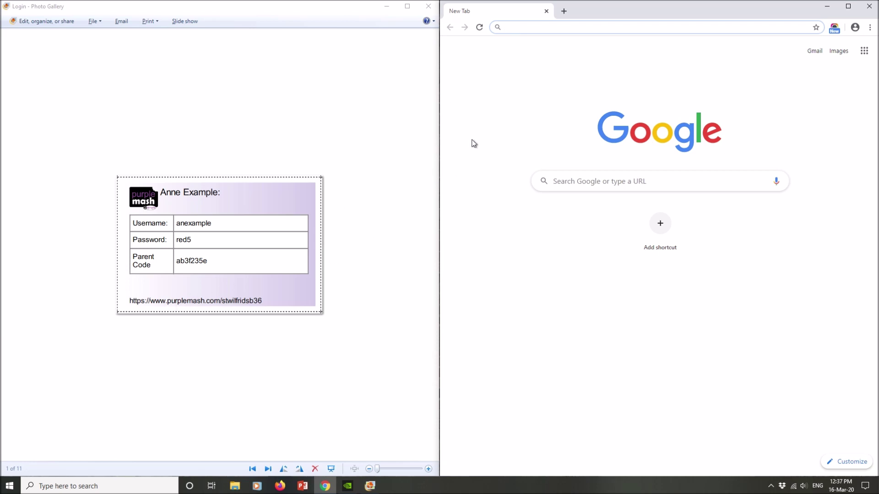
text(ww)
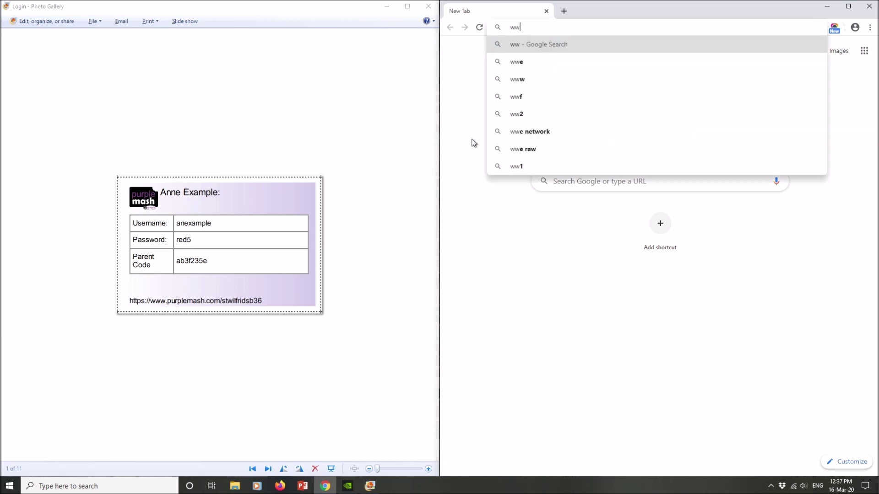
text(w.pur)
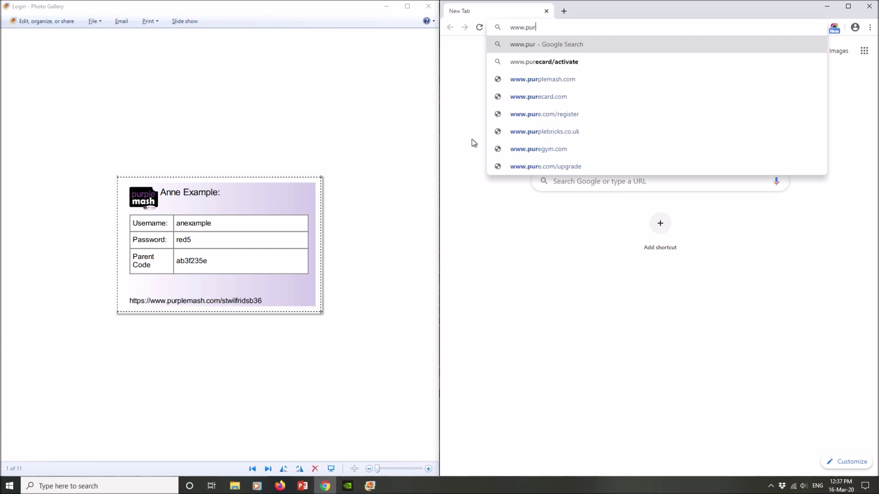
text(plemash.co)
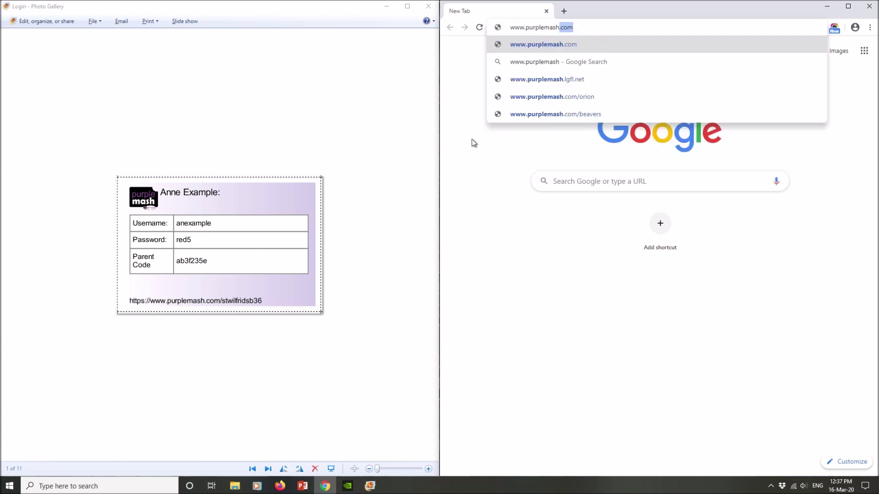
text(m)
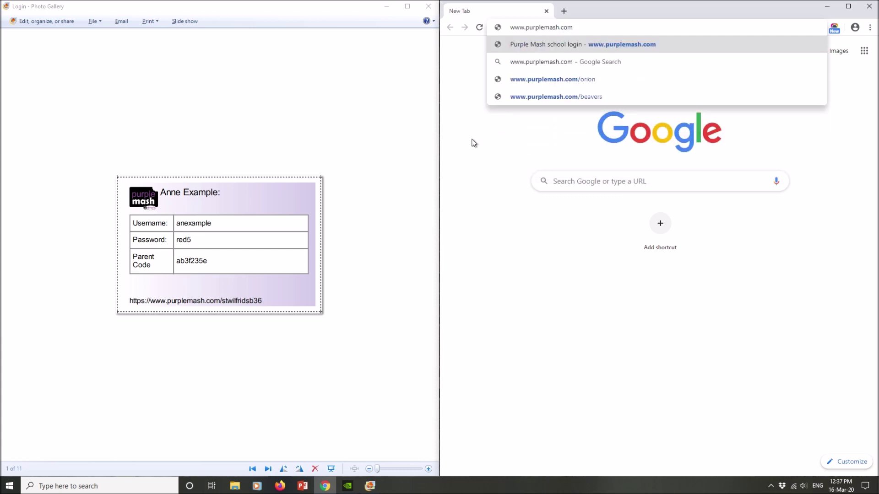
text(/)
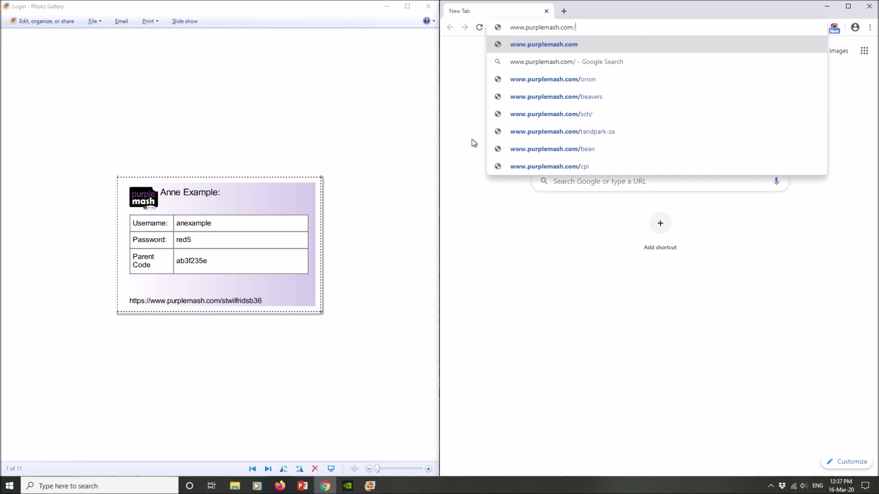
text(stwilfri)
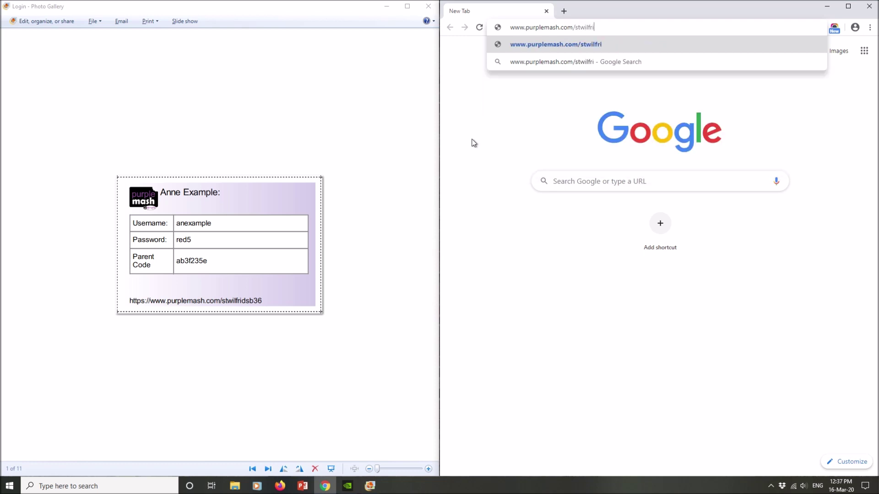
text(dsb36)
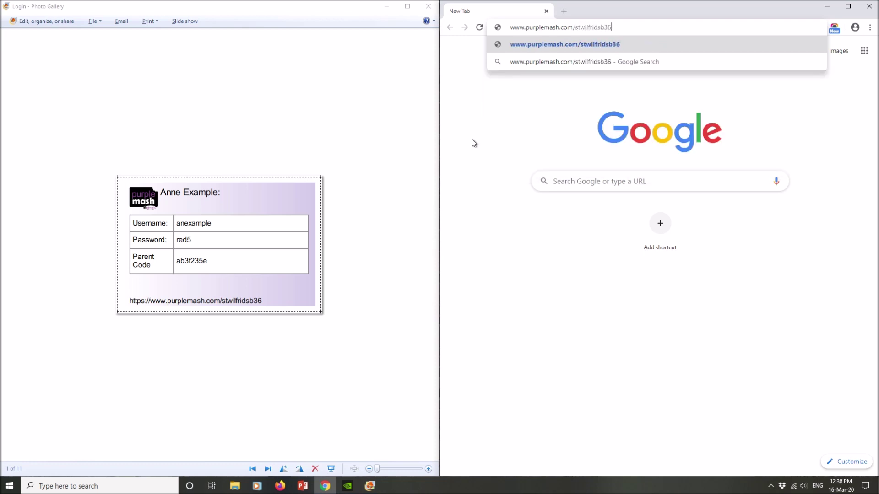
key(Return)
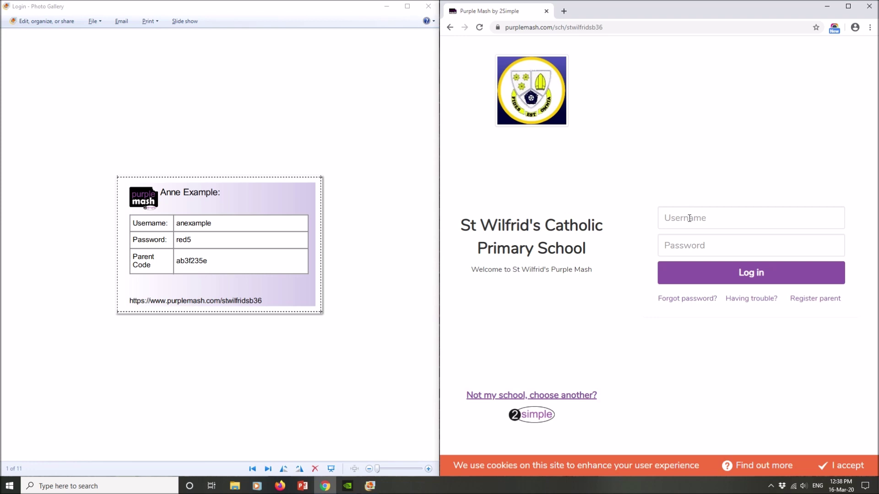
Sign in to Purple Mash with the pupil's username and password from the login card
click(686, 216)
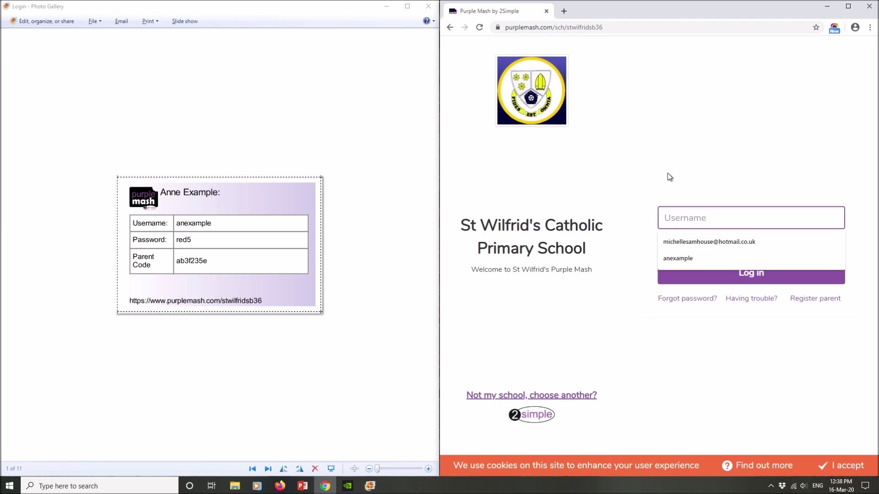
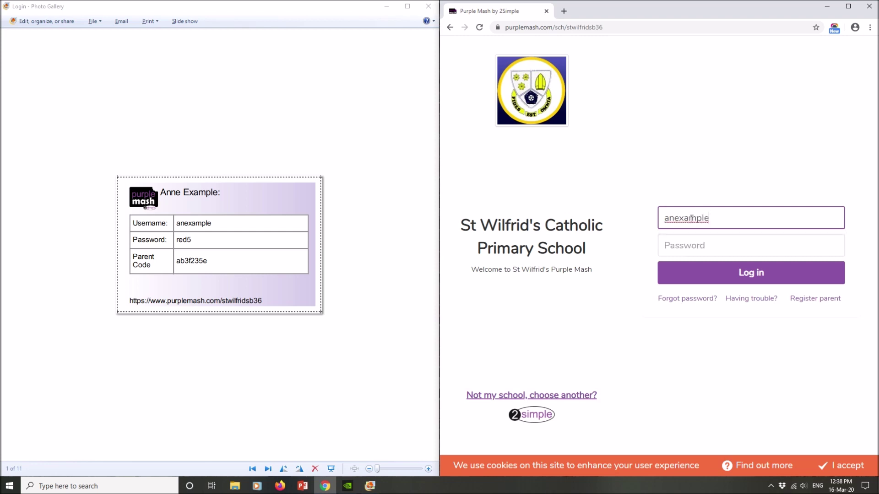
key(Tab)
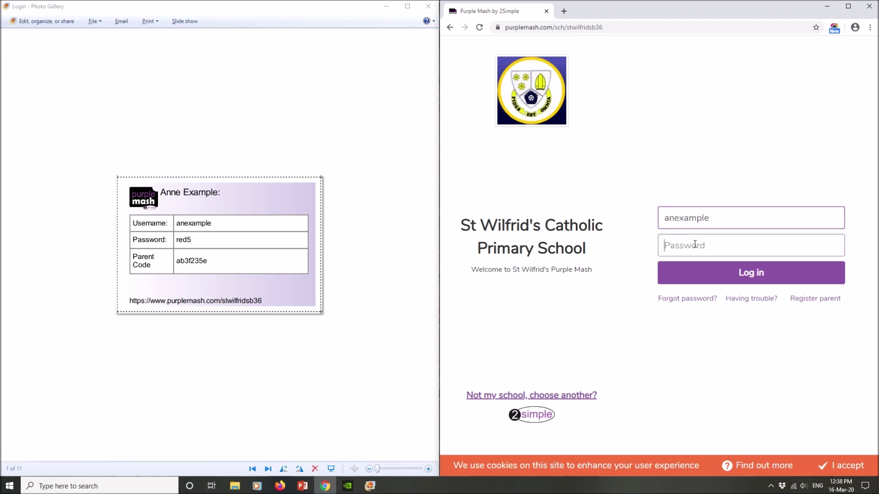
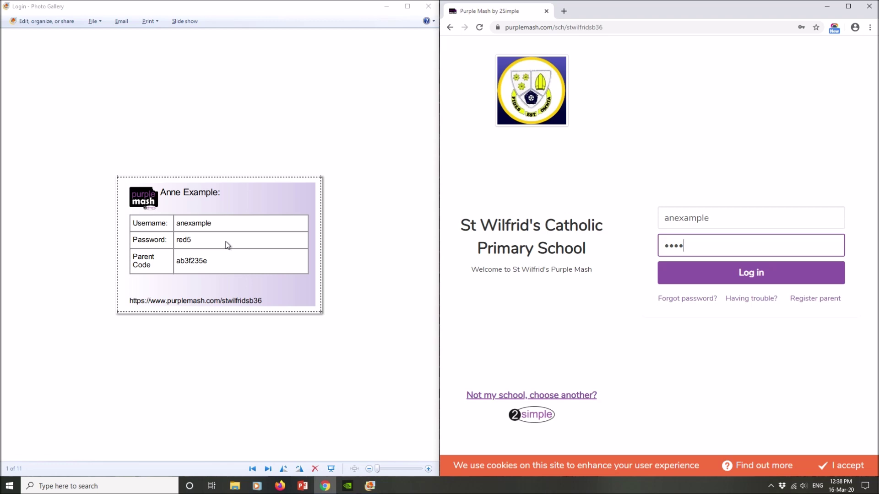
click(748, 275)
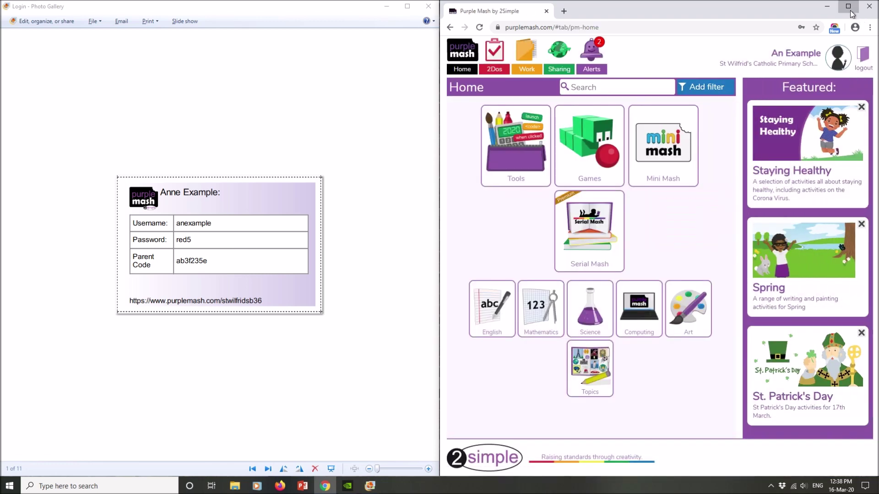
Maximise Chrome and open the Dinosaur 2do from the Alerts notifications
click(848, 7)
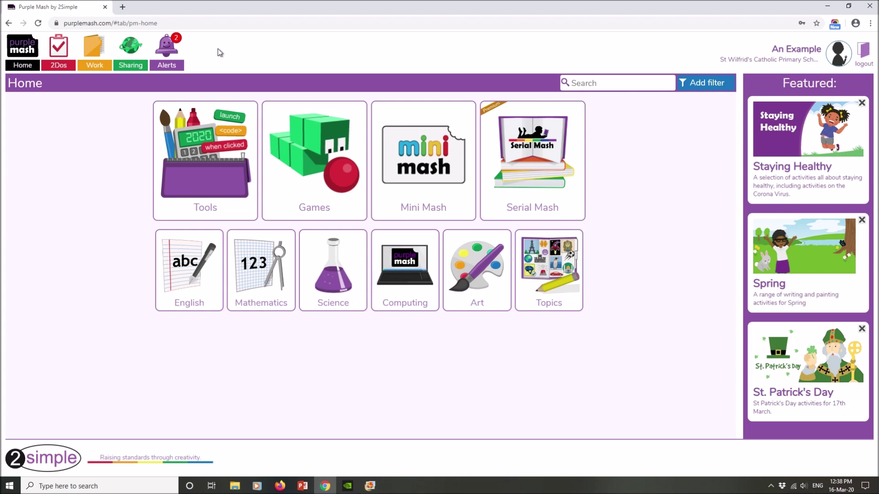
click(169, 50)
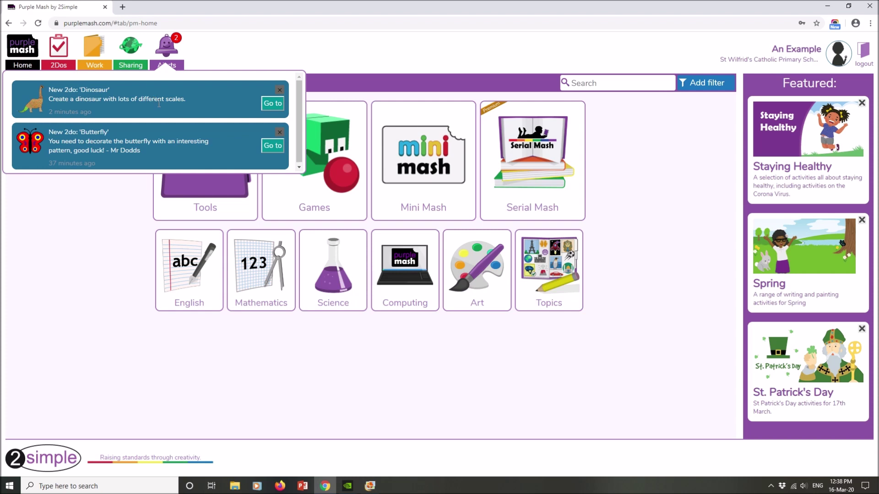
click(272, 104)
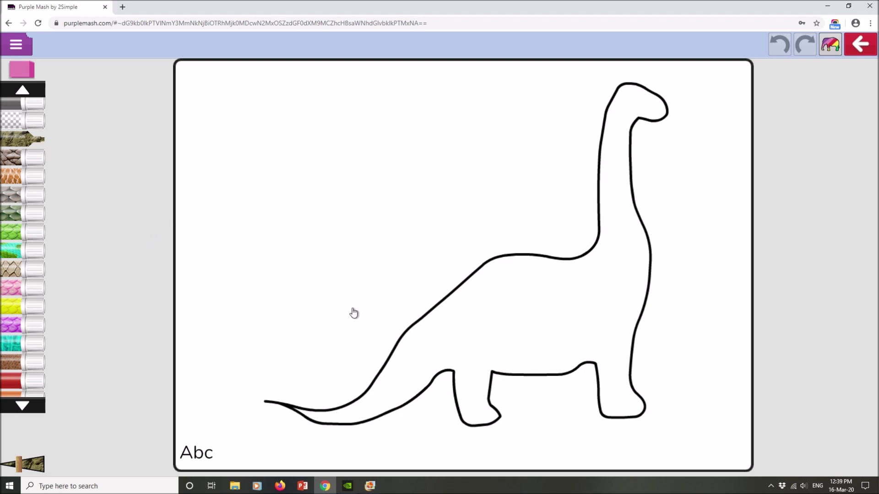
Paint green scales on the dinosaur's tail, back and neck, and pink scales on its body and legs
click(17, 230)
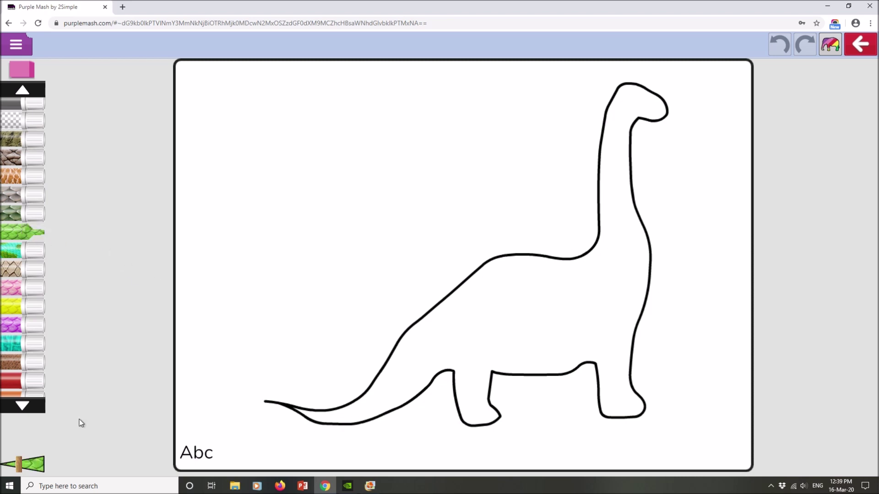
drag(20, 466, 40, 466)
mouse_move(296, 410)
mouse_down()
mouse_move(307, 417)
mouse_move(555, 259)
mouse_move(610, 205)
mouse_move(630, 93)
mouse_move(662, 107)
mouse_move(638, 117)
mouse_move(626, 153)
mouse_move(629, 219)
mouse_move(611, 257)
mouse_up()
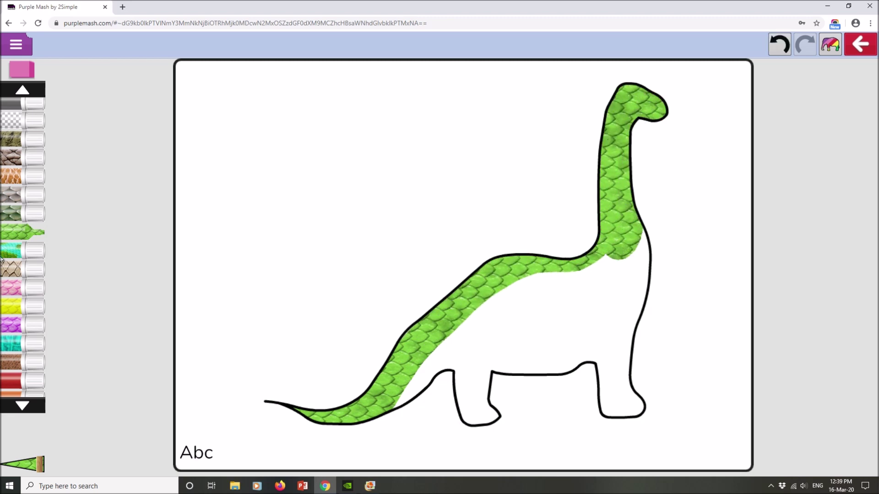
click(21, 288)
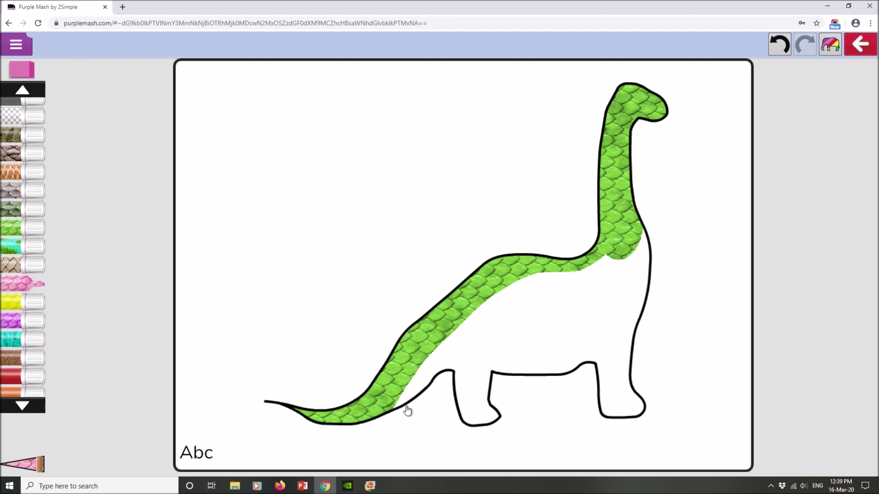
mouse_move(406, 410)
mouse_down()
mouse_move(483, 327)
mouse_move(634, 249)
mouse_move(636, 412)
mouse_move(607, 410)
mouse_move(597, 374)
mouse_move(506, 377)
mouse_move(488, 414)
mouse_move(464, 405)
mouse_move(440, 346)
mouse_move(599, 290)
mouse_move(616, 301)
mouse_move(619, 359)
mouse_move(596, 318)
mouse_move(474, 349)
mouse_move(594, 349)
mouse_up()
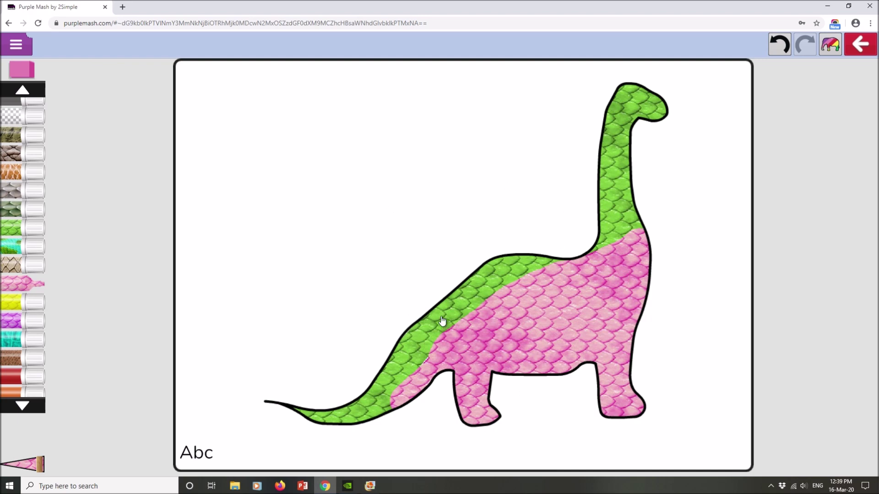
Save the dinosaur painting, dismiss the saved message, and exit back to the 2dos list
click(18, 45)
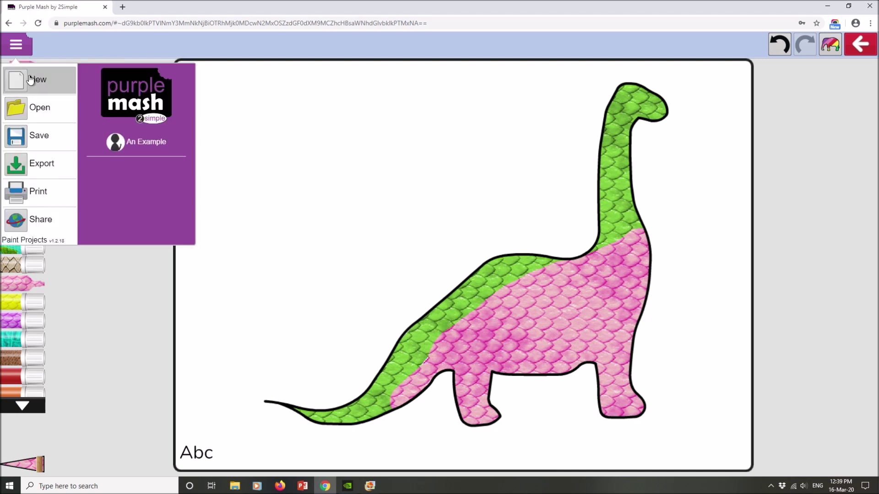
click(40, 137)
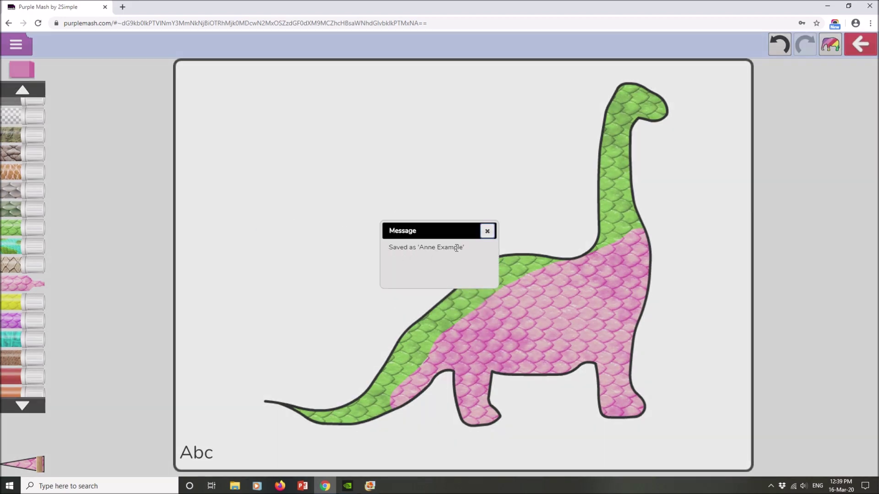
click(486, 232)
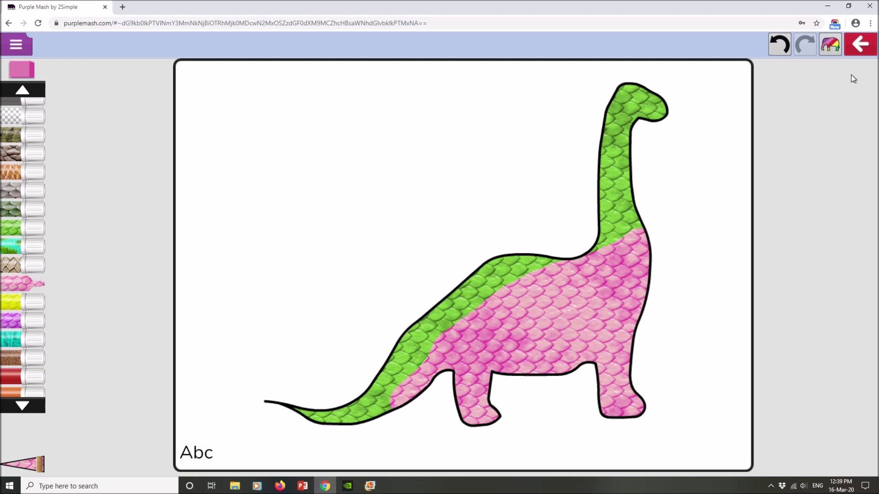
click(858, 46)
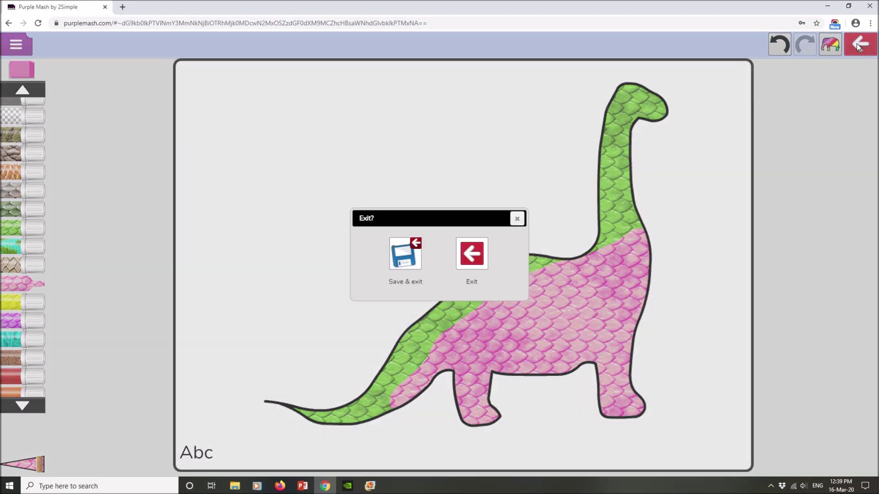
click(480, 257)
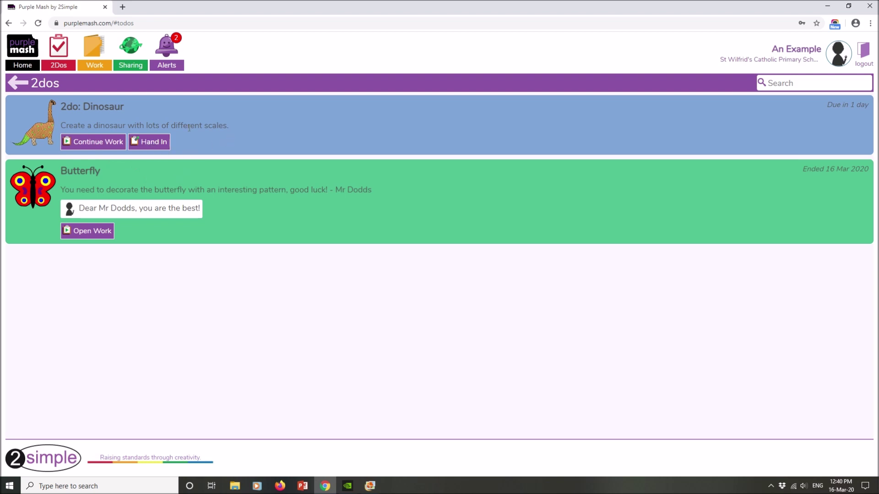
Hand in the Dinosaur 2do, confirming with Ok in the note dialog
click(149, 144)
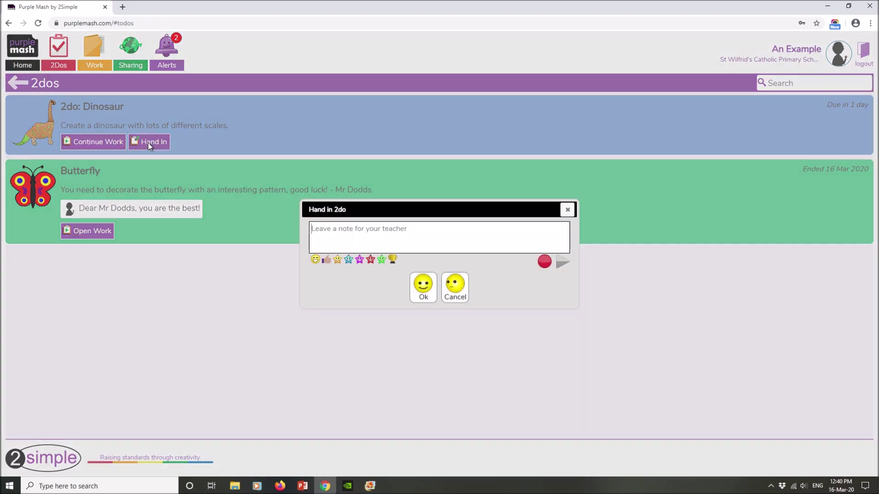
click(420, 228)
click(423, 291)
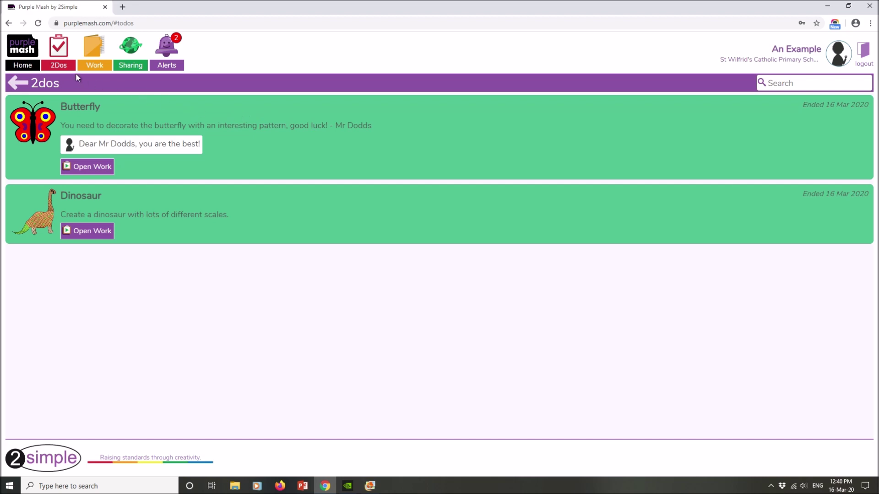
Return to the pupil's Purple Mash Home page via the logo at top left
click(20, 51)
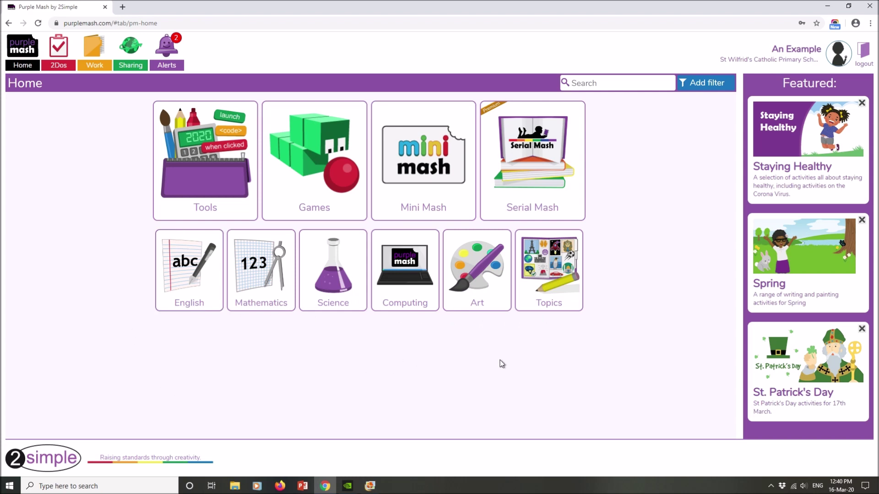
Log out with the logout icon at the top right
click(860, 59)
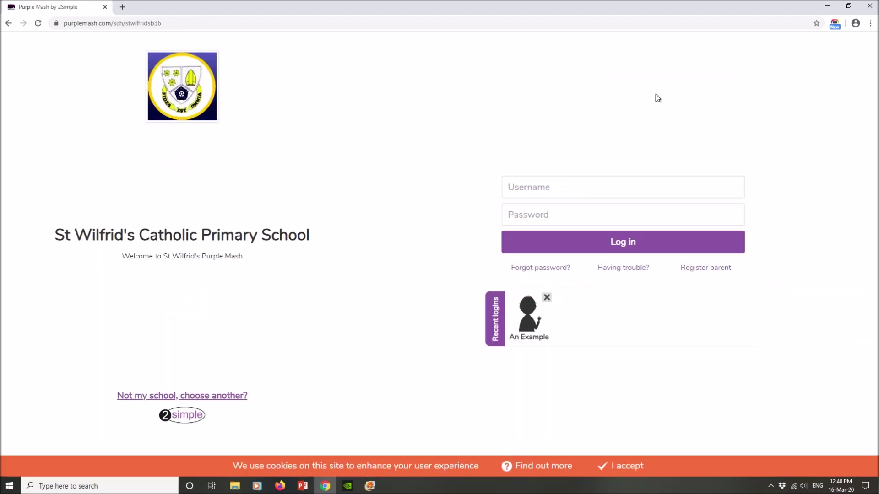